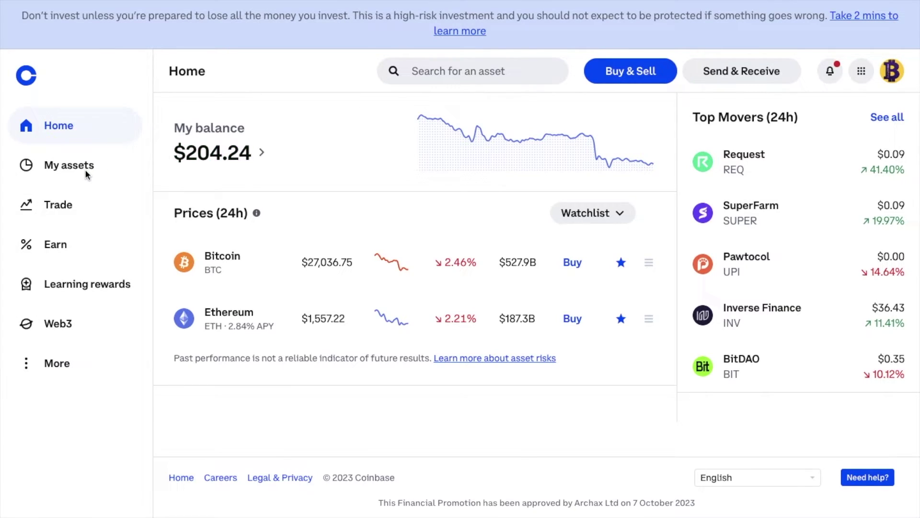
# Step: Go to My assets, scroll down to the holdings table and open the Bitcoin row
pyautogui.click(58, 170)
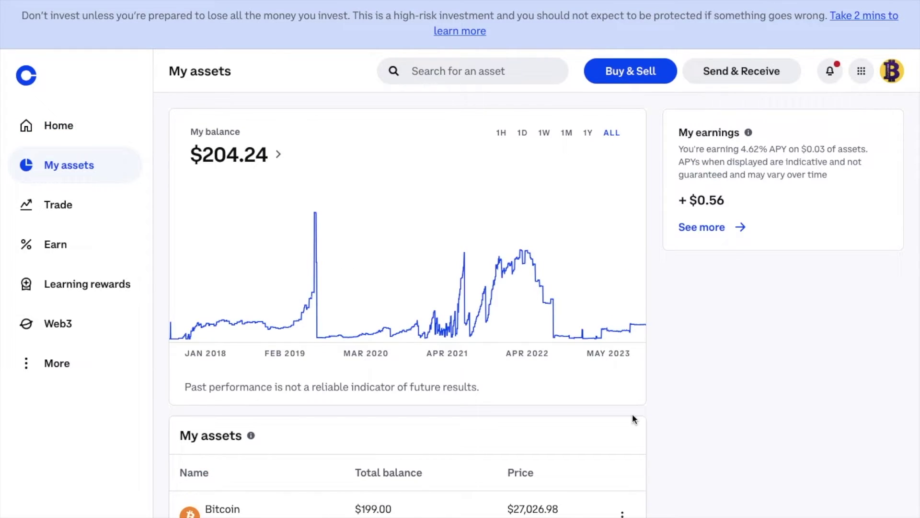
pyautogui.scroll(-3, 633, 417)
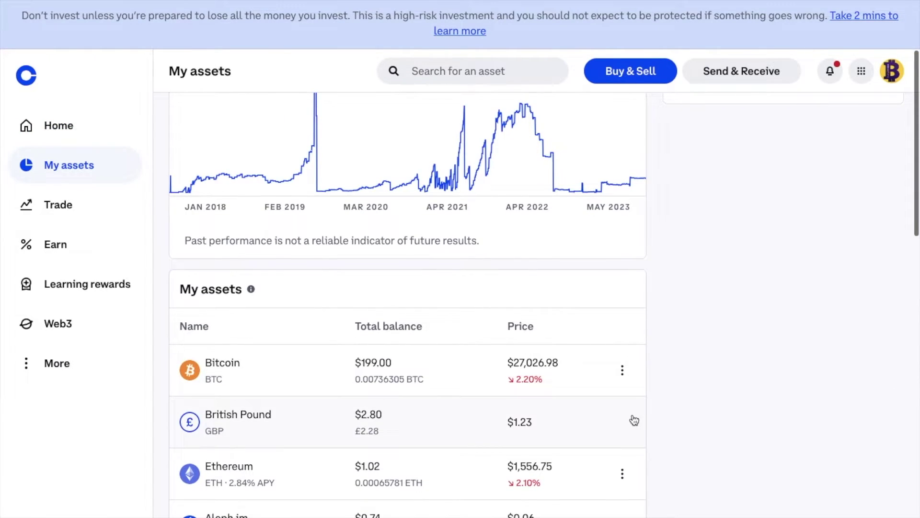
pyautogui.scroll(-1, 633, 417)
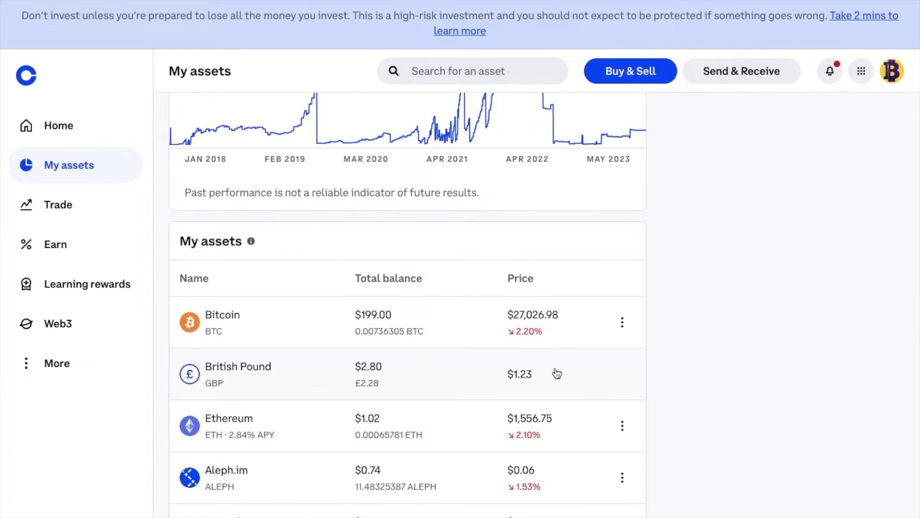
pyautogui.click(456, 347)
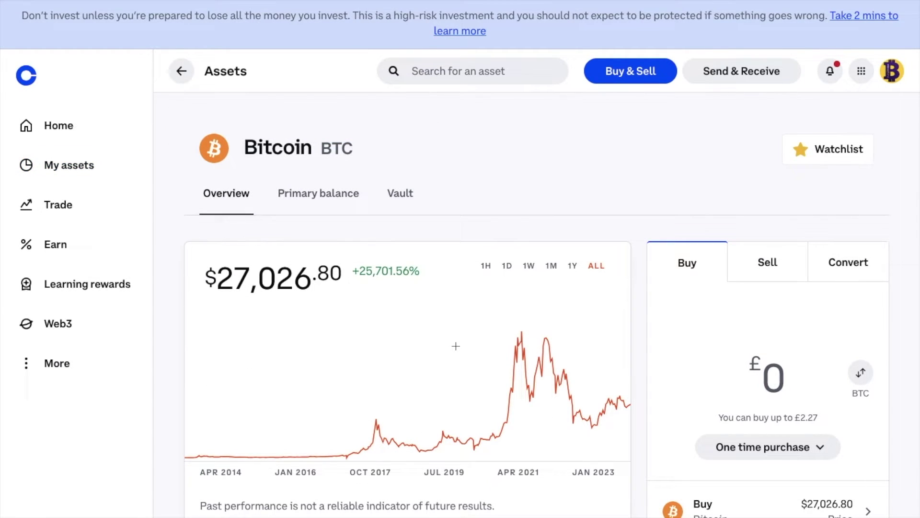
# Step: Start a Bitcoin send with Send & Receive on the Bitcoin page
pyautogui.click(758, 85)
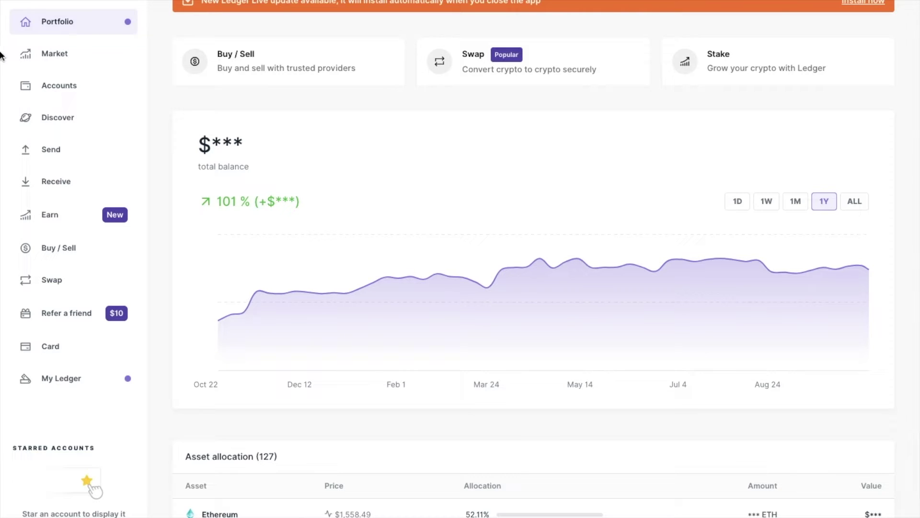
# Step: Copy the Ledger Live Bitcoin 1 receiving address and return to Coinbase's send form
pyautogui.click(53, 184)
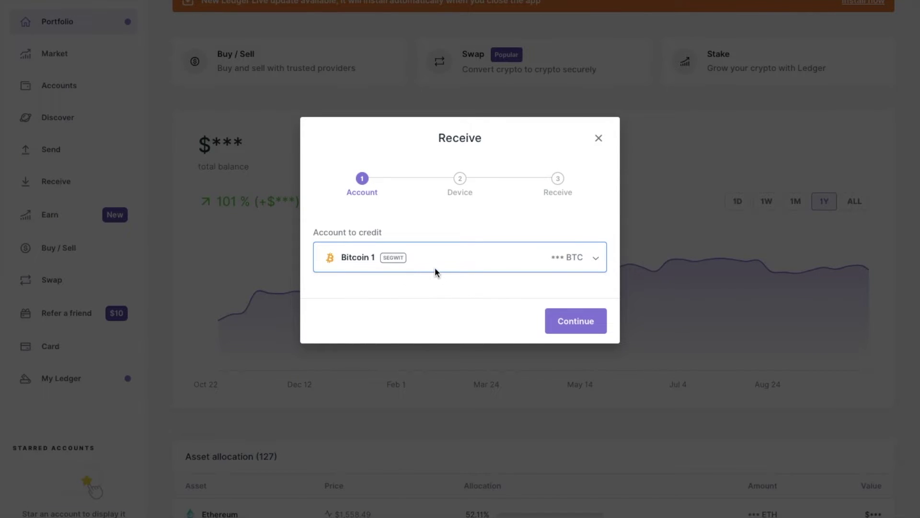
pyautogui.click(574, 322)
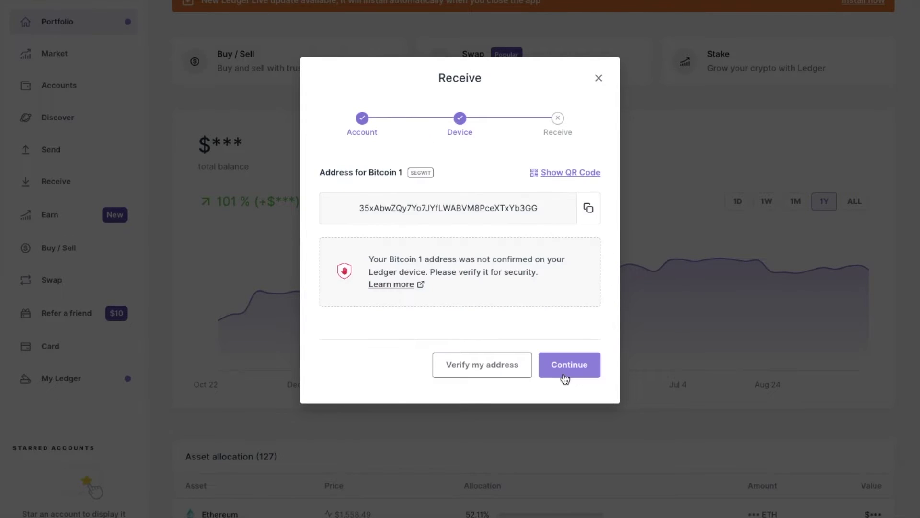
pyautogui.click(591, 209)
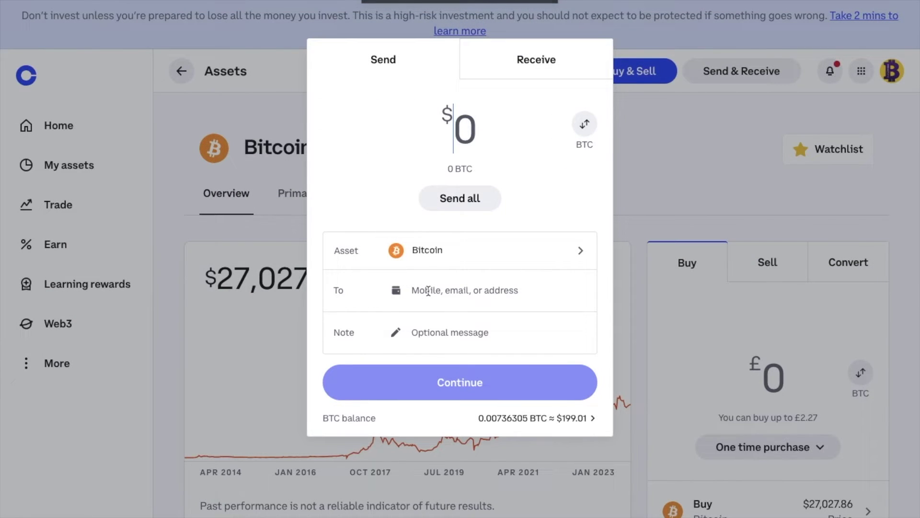
pyautogui.click(428, 290)
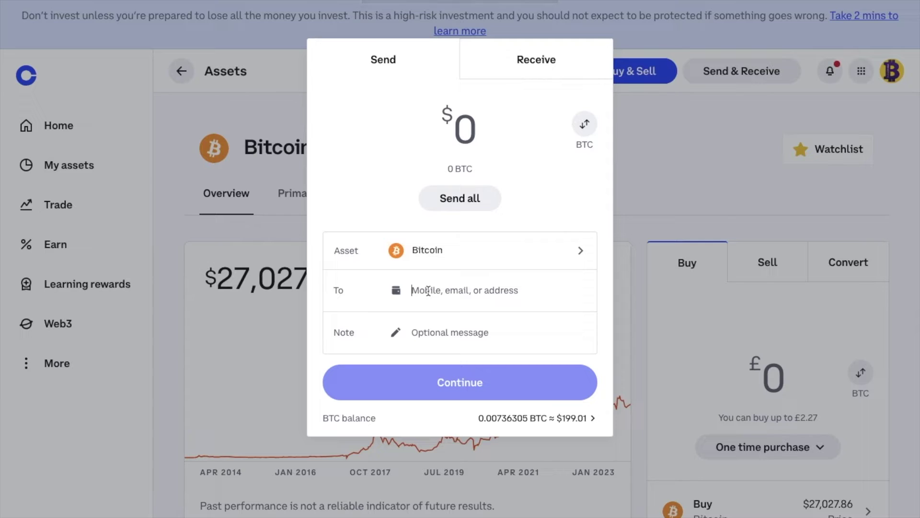
# Step: Fill the Bitcoin send with the Ledger address, $70 and the note 'Ledger', then continue
pyautogui.hotkey('ctrl', 'v')
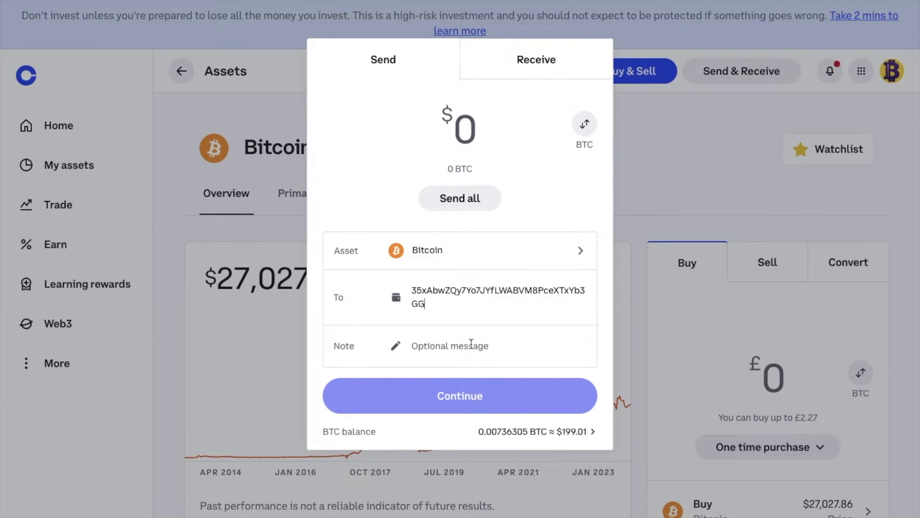
pyautogui.click(463, 131)
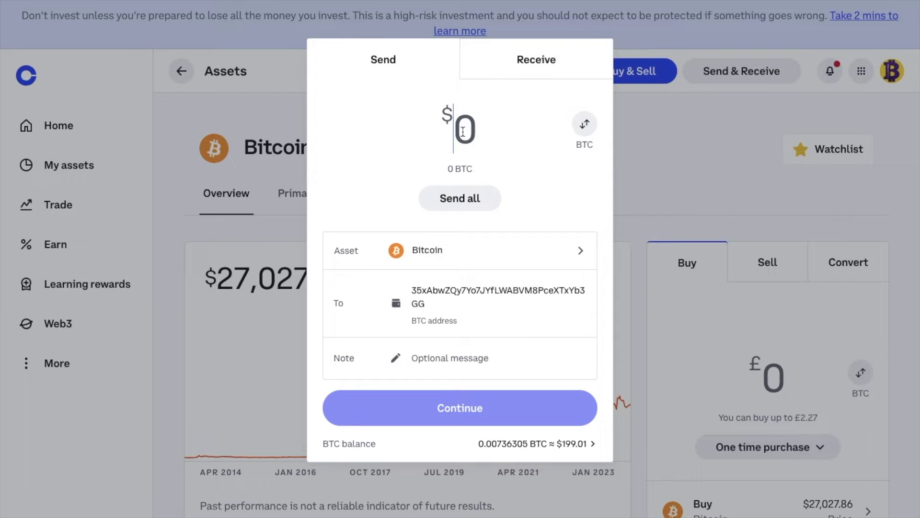
pyautogui.write('70')
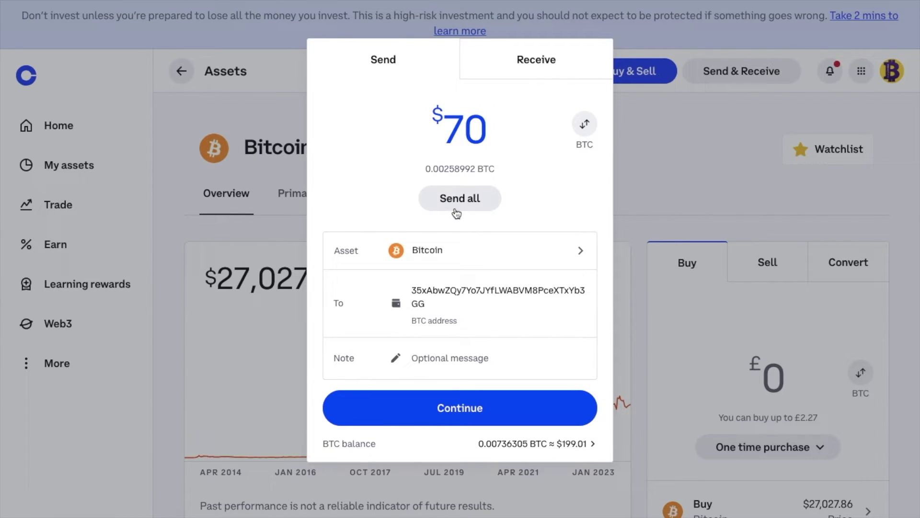
pyautogui.click(443, 352)
pyautogui.write('Ledger')
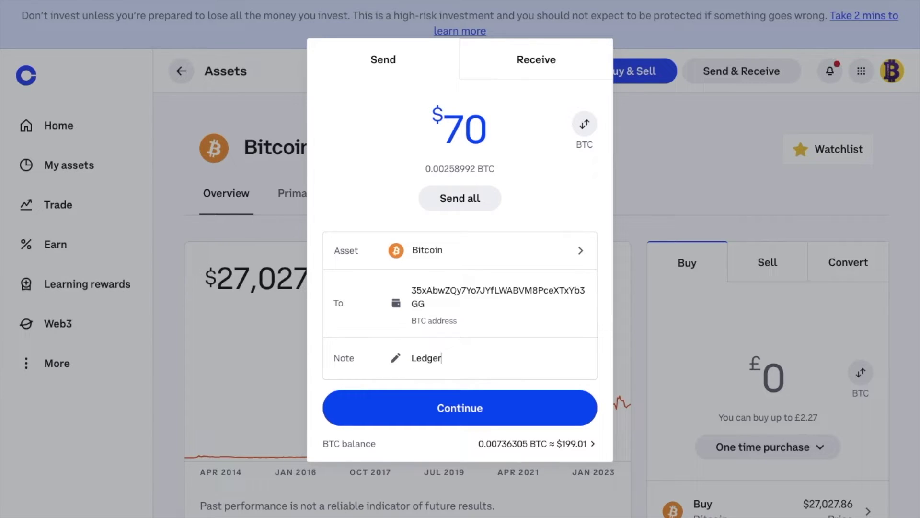
pyautogui.click(462, 419)
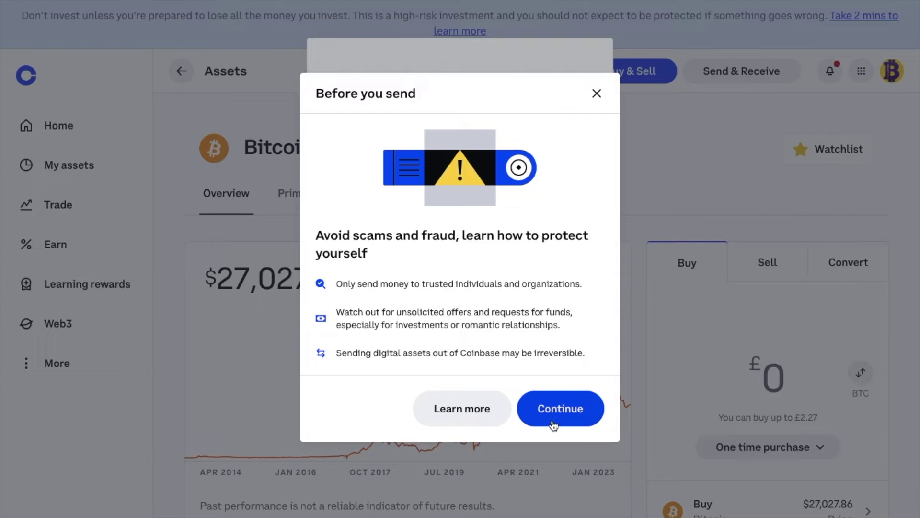
# Step: Accept the scam warning and check the network fee details on the $70.00 send summary
pyautogui.click(554, 425)
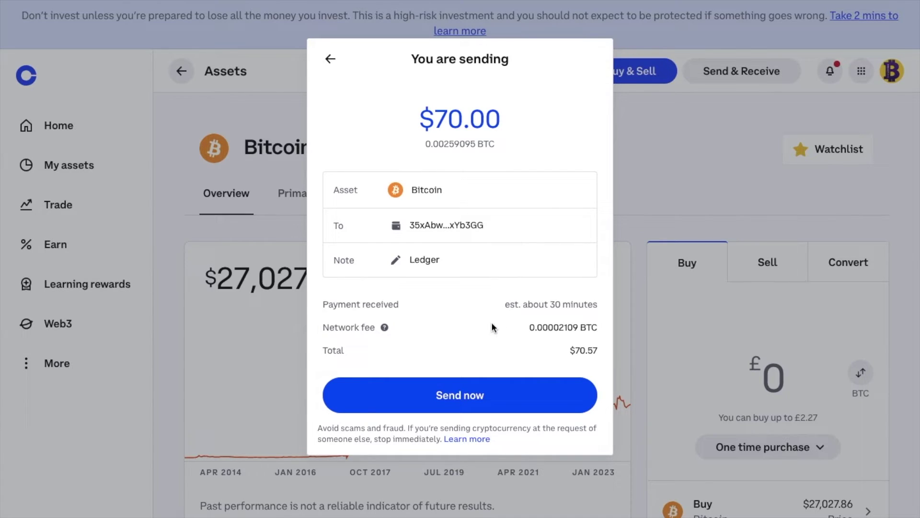
pyautogui.click(384, 328)
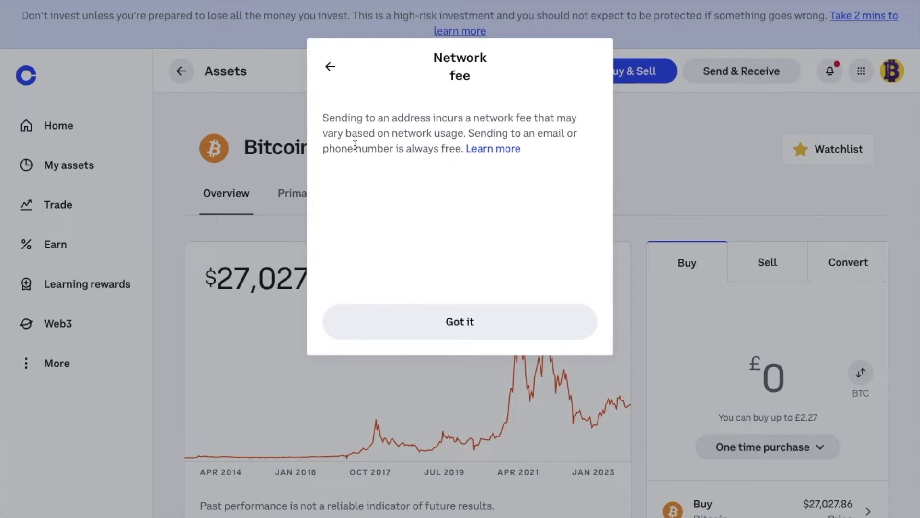
pyautogui.click(335, 68)
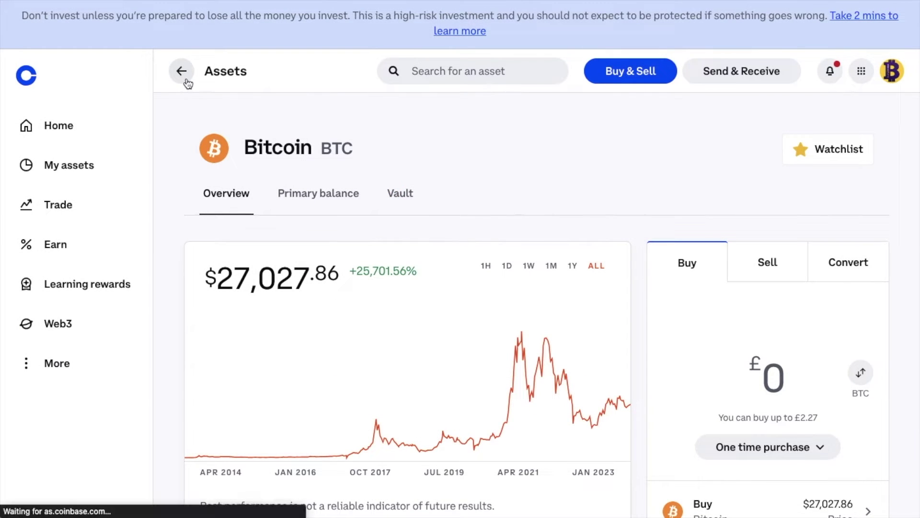
# Step: Return to My assets, open Ethereum and start an Ethereum send
pyautogui.click(186, 78)
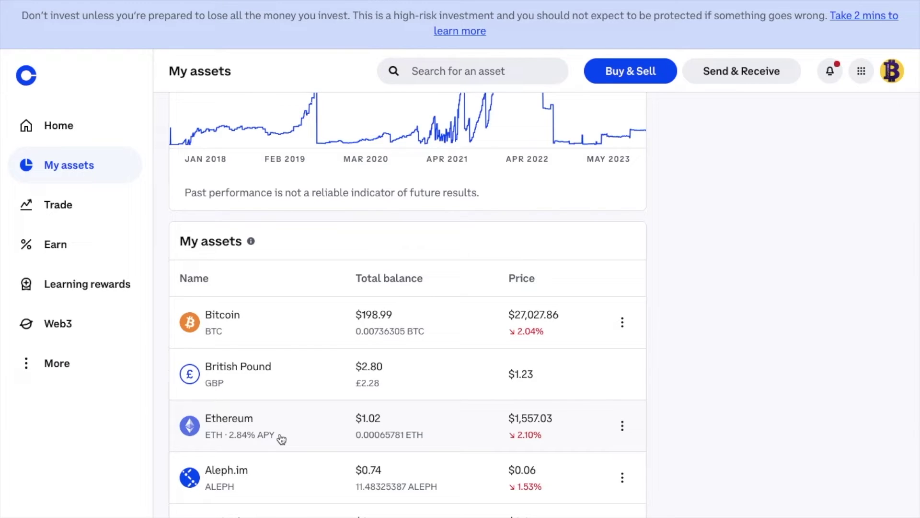
pyautogui.click(281, 439)
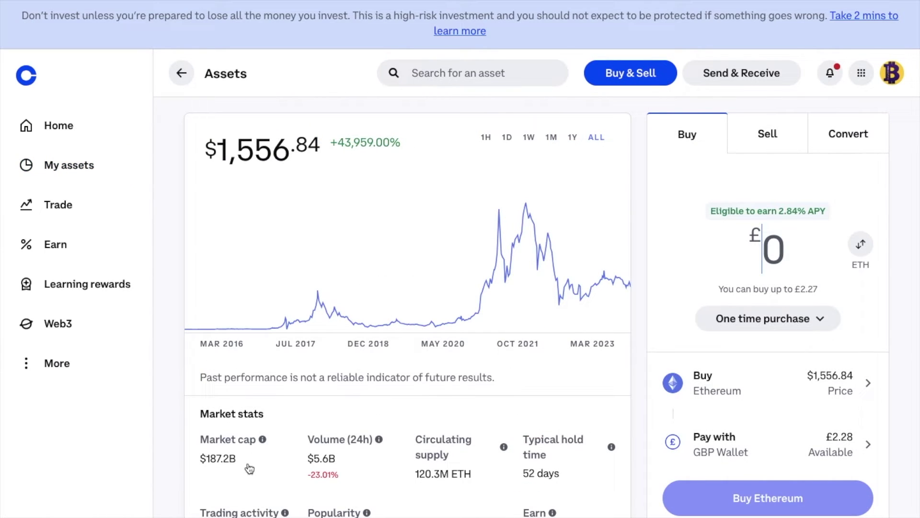
pyautogui.click(763, 78)
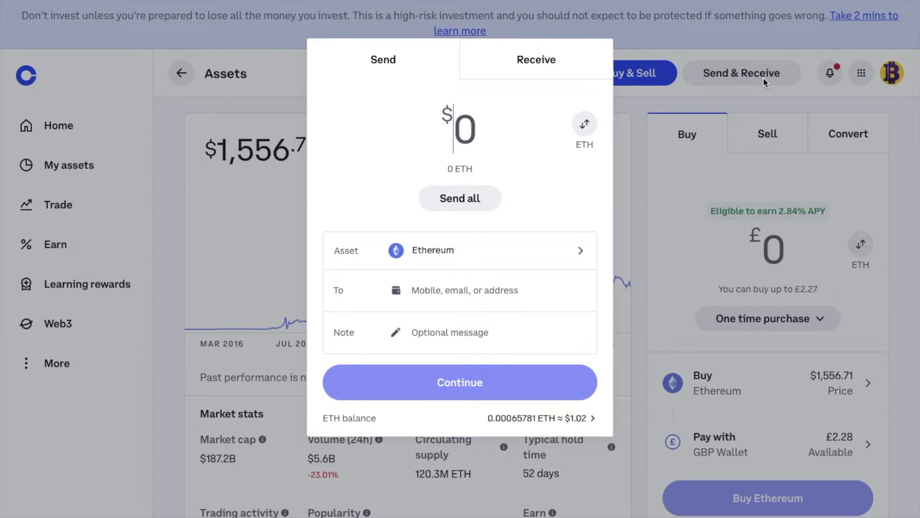
# Step: Unlock the MetaMask wallet with its password
pyautogui.moveTo(703, 14)
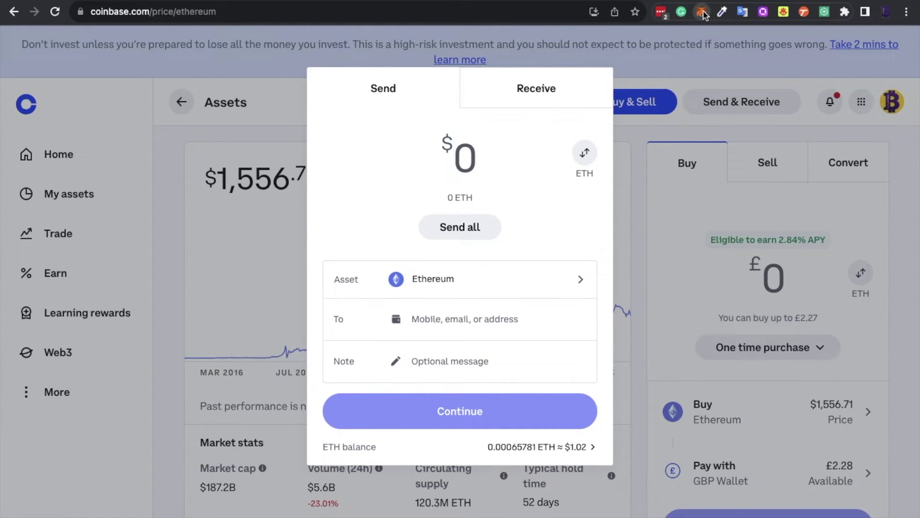
pyautogui.click(702, 14)
pyautogui.write('********')
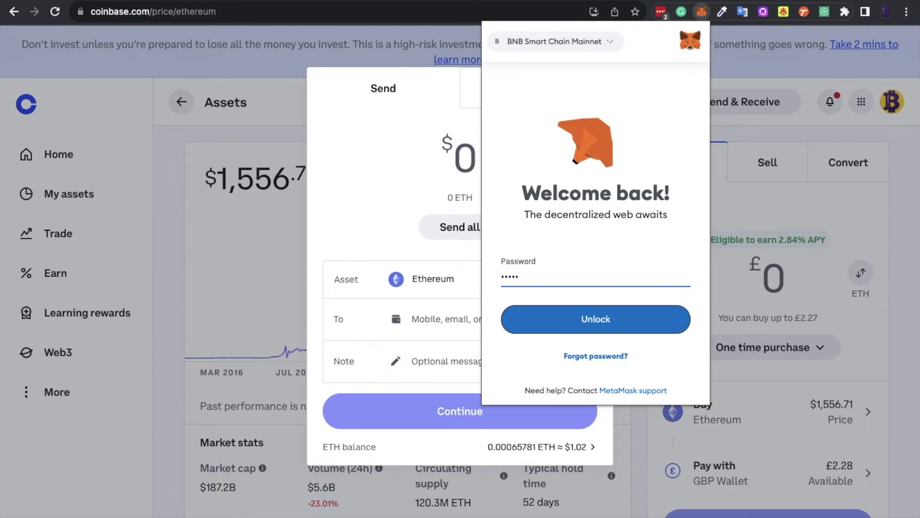
pyautogui.press('Return')
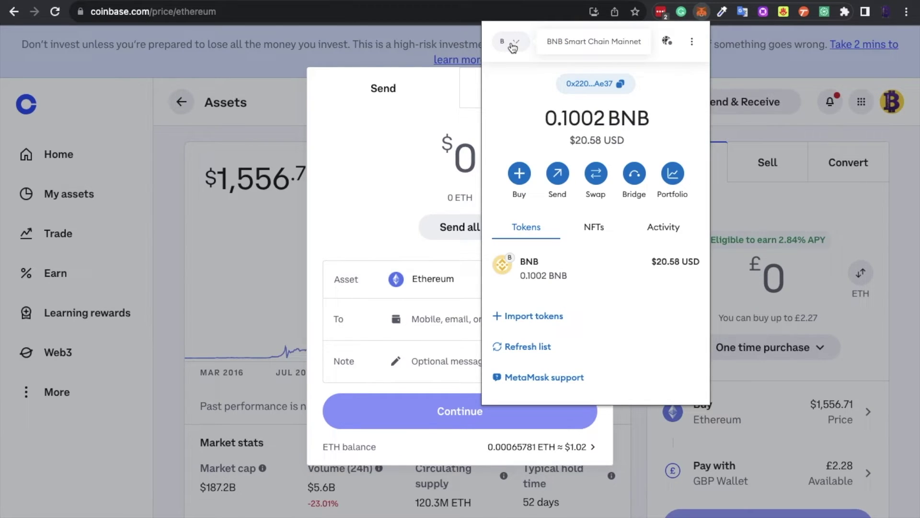
# Step: Switch MetaMask to Ethereum Mainnet and copy the wallet address for the Coinbase send
pyautogui.click(512, 43)
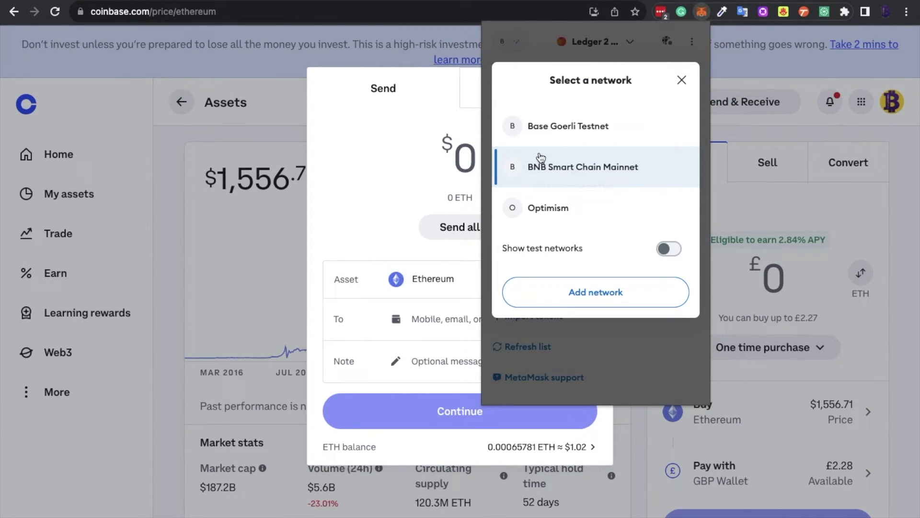
pyautogui.scroll(3, 541, 159)
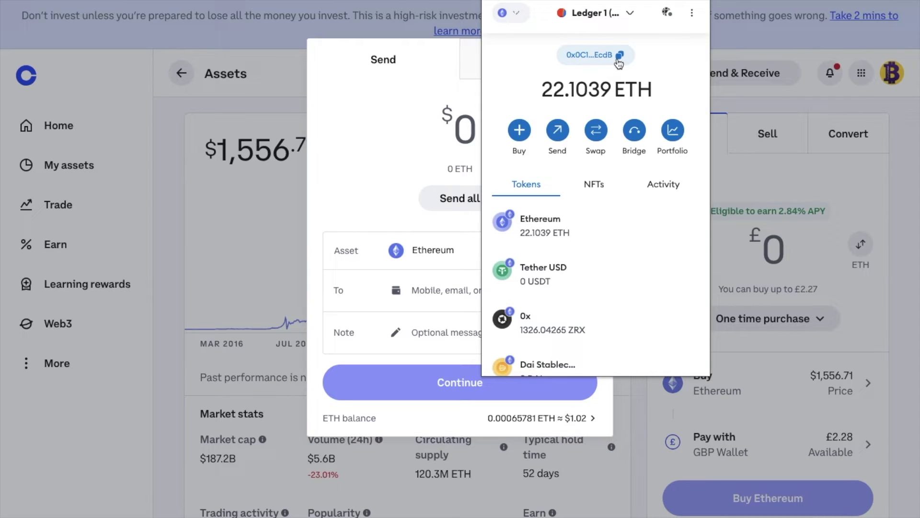
pyautogui.click(618, 58)
pyautogui.click(411, 289)
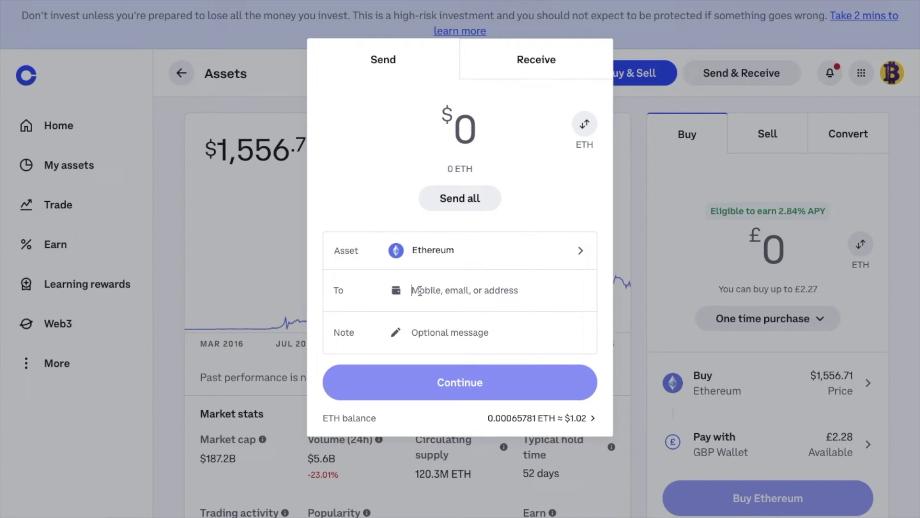
# Step: Fill the Ethereum send with the MetaMask address, note 'metamask' and $1, continue, then return to My assets
pyautogui.hotkey('ctrl', 'v')
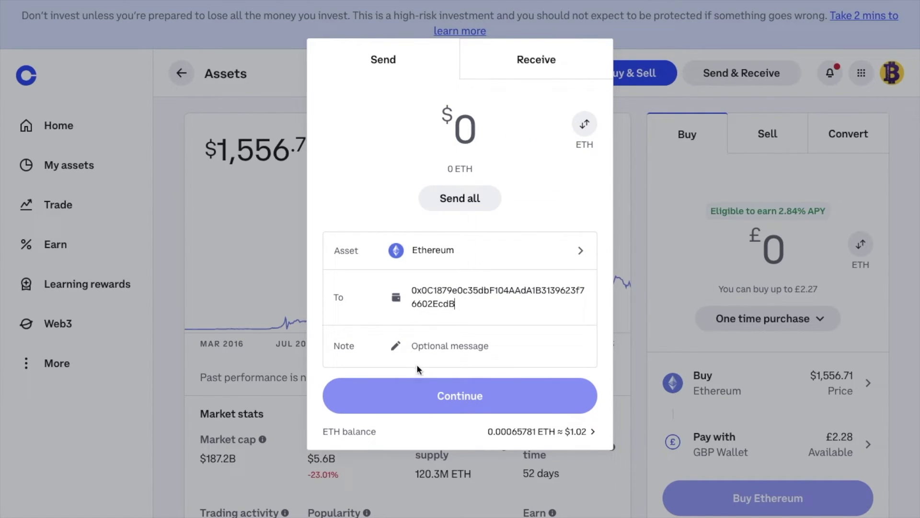
pyautogui.click(425, 355)
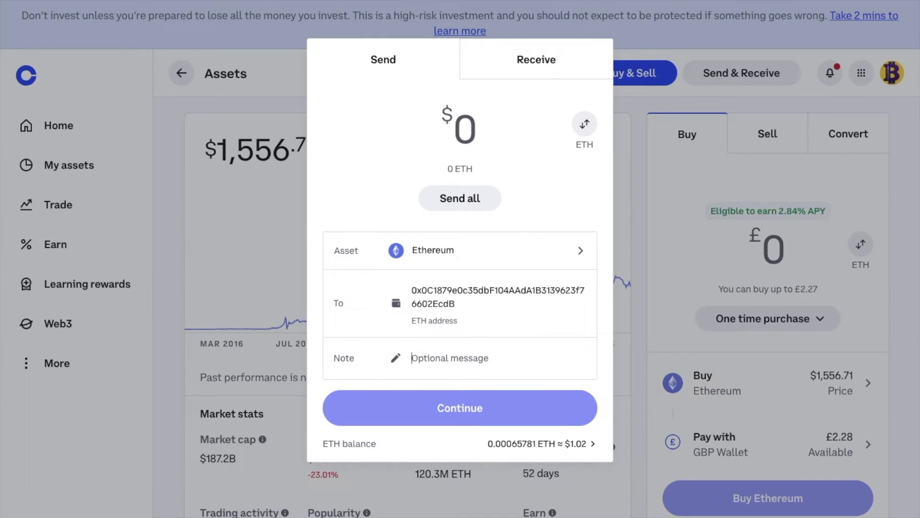
pyautogui.write('metam')
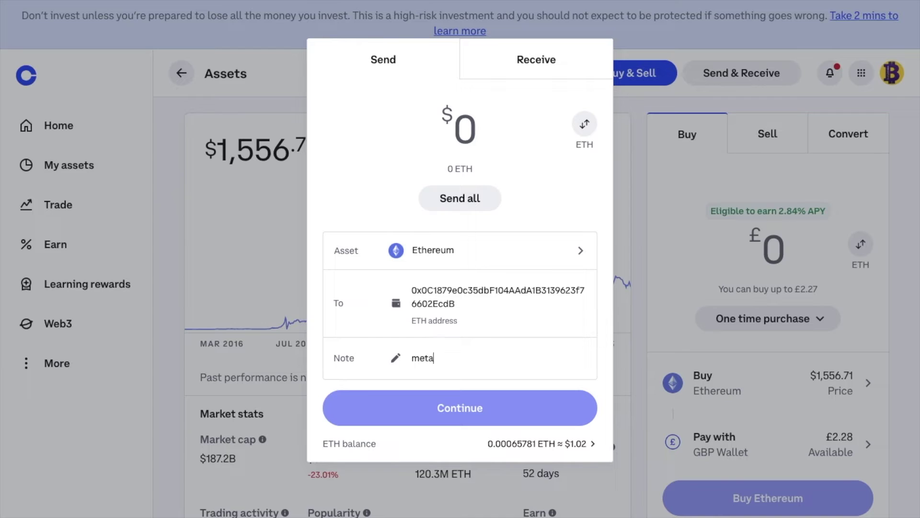
pyautogui.write('ask')
pyautogui.click(464, 130)
pyautogui.write('1')
pyautogui.click(462, 407)
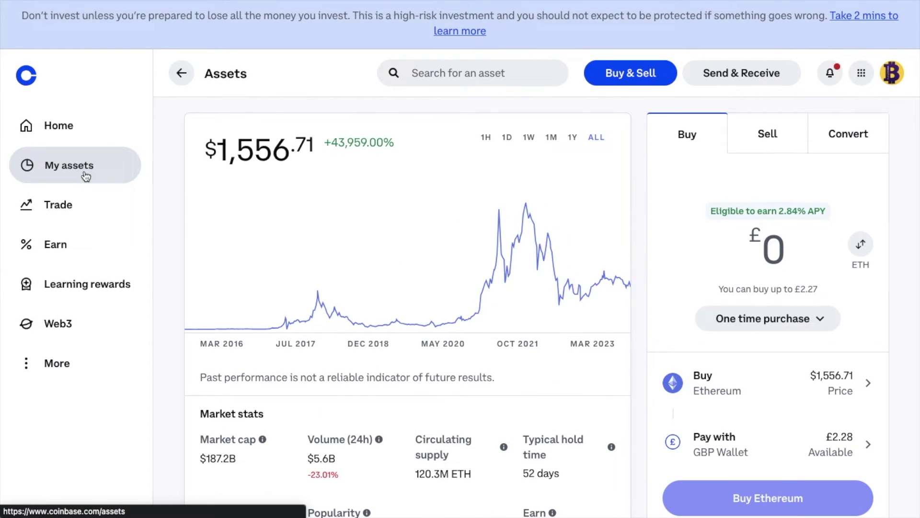
pyautogui.click(86, 175)
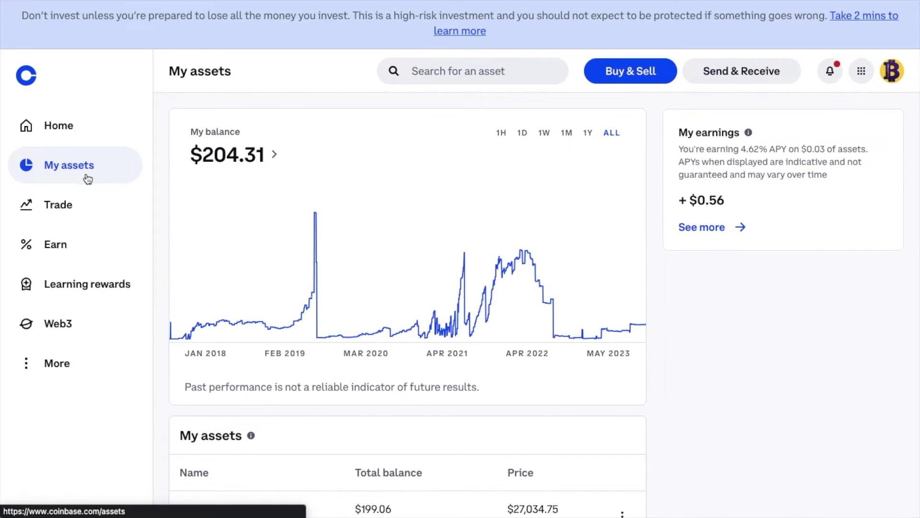
pyautogui.scroll(-3, 328, 381)
pyautogui.scroll(-4, 328, 381)
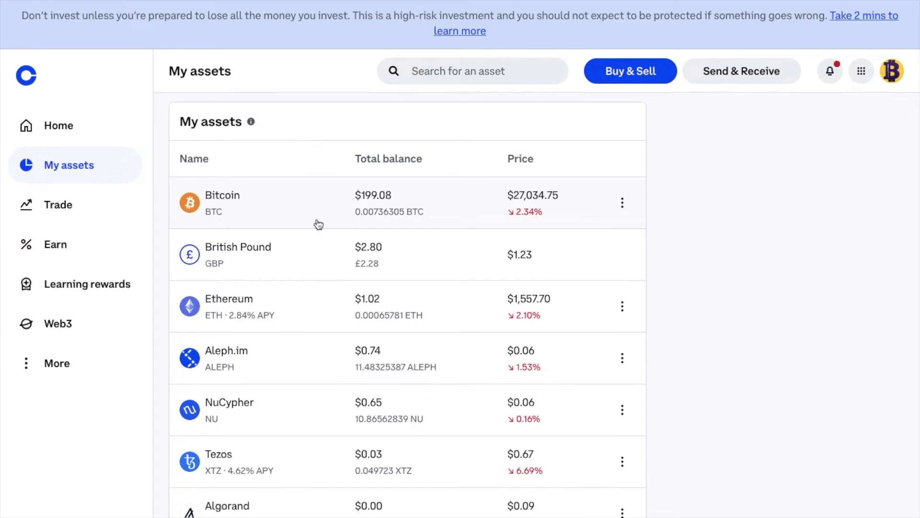
# Step: Open the Bitcoin row from My assets and scroll down a little on its page
pyautogui.click(318, 224)
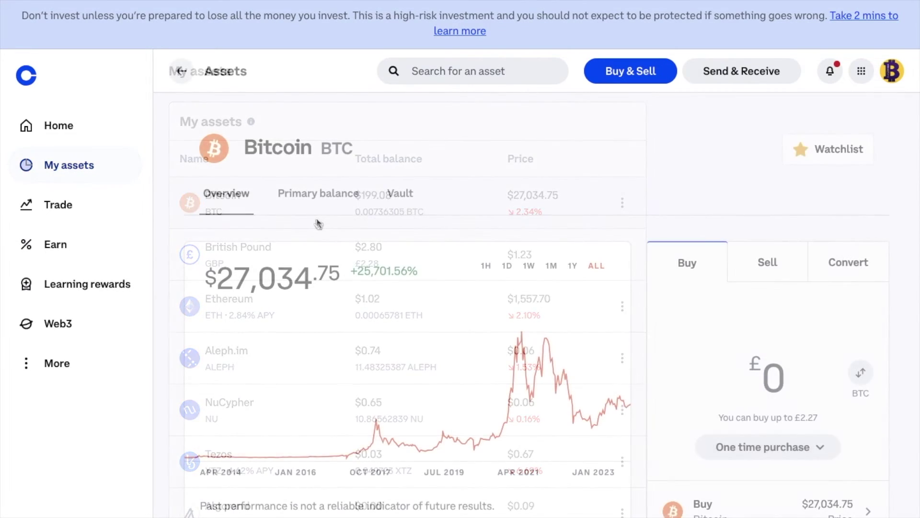
pyautogui.scroll(-3, 331, 345)
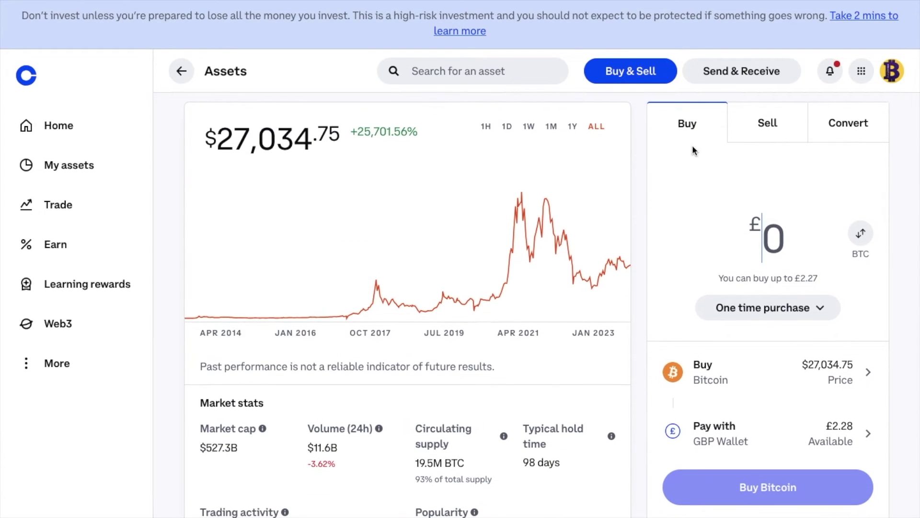
# Step: Switch the trade form to Sell, enter £50 of Bitcoin, and open the proceeds wallet choice
pyautogui.click(796, 139)
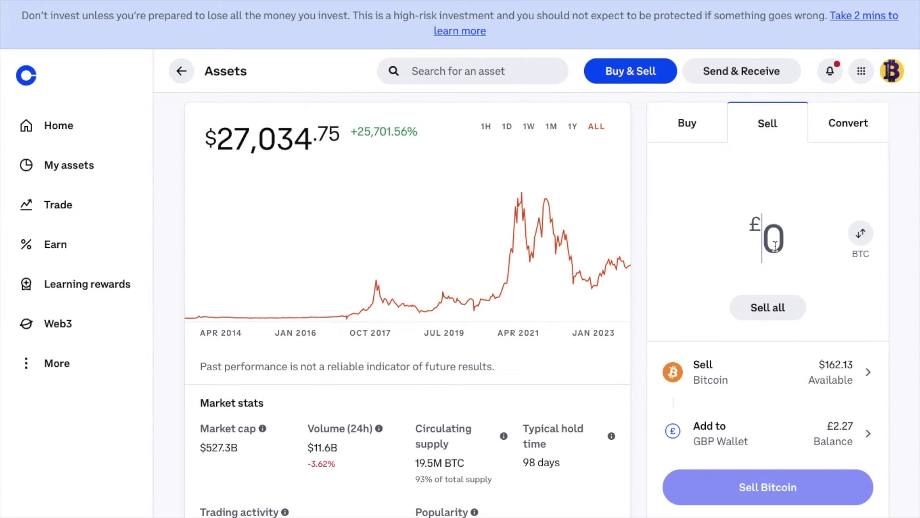
pyautogui.write('50')
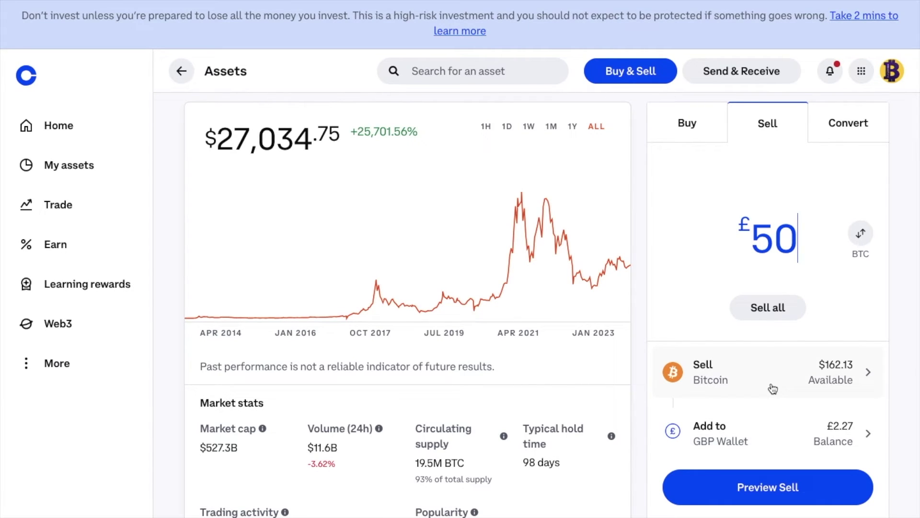
pyautogui.click(770, 441)
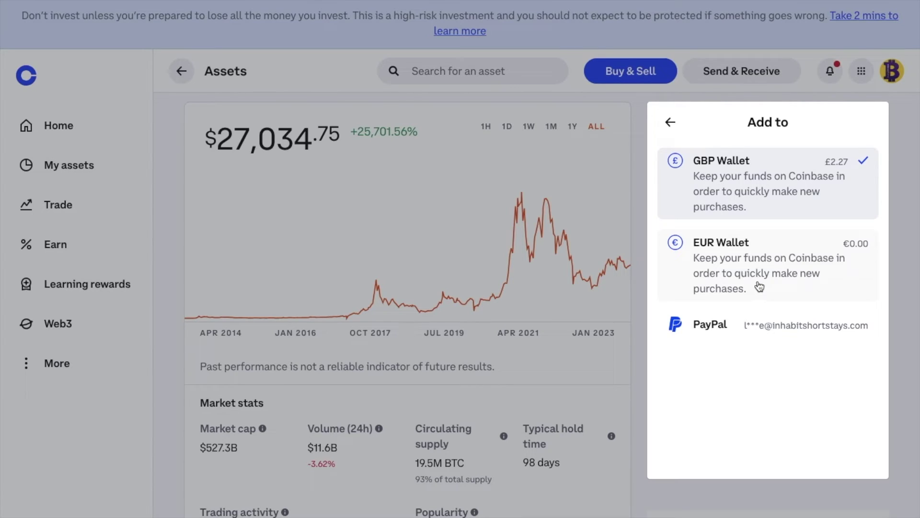
# Step: Sell £50 of Bitcoin into the GBP Wallet, checking the price note, for 0.00229258 BTC
pyautogui.click(756, 213)
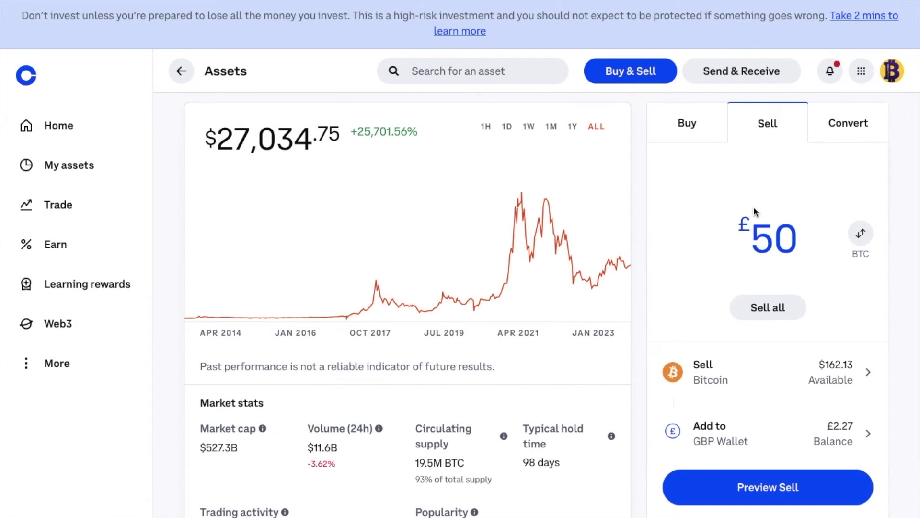
pyautogui.click(734, 490)
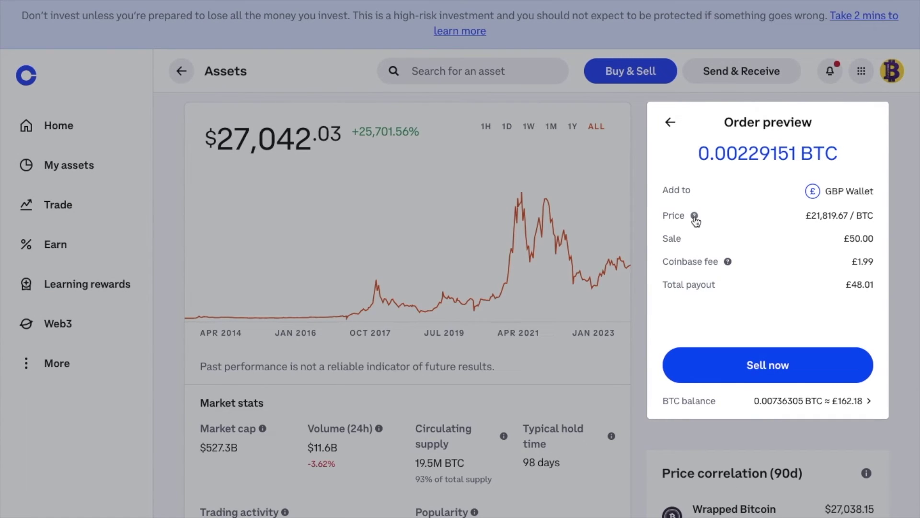
pyautogui.click(694, 215)
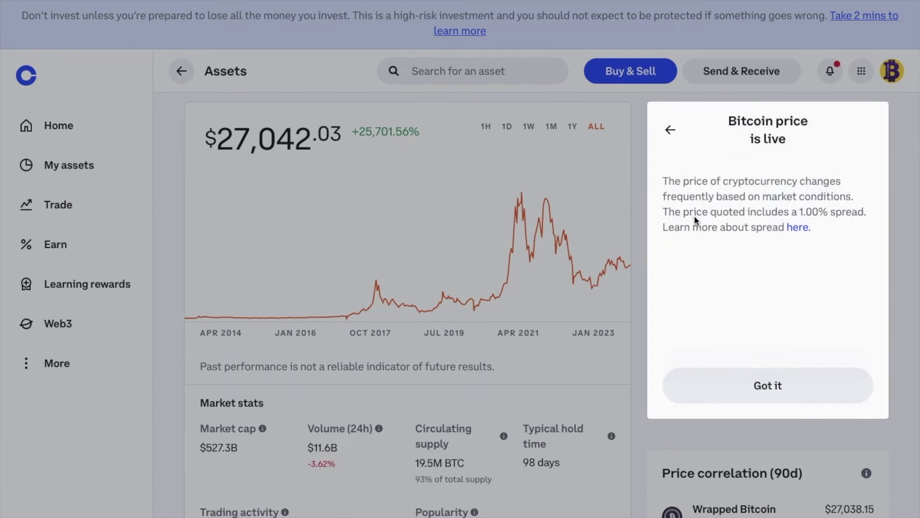
pyautogui.click(670, 129)
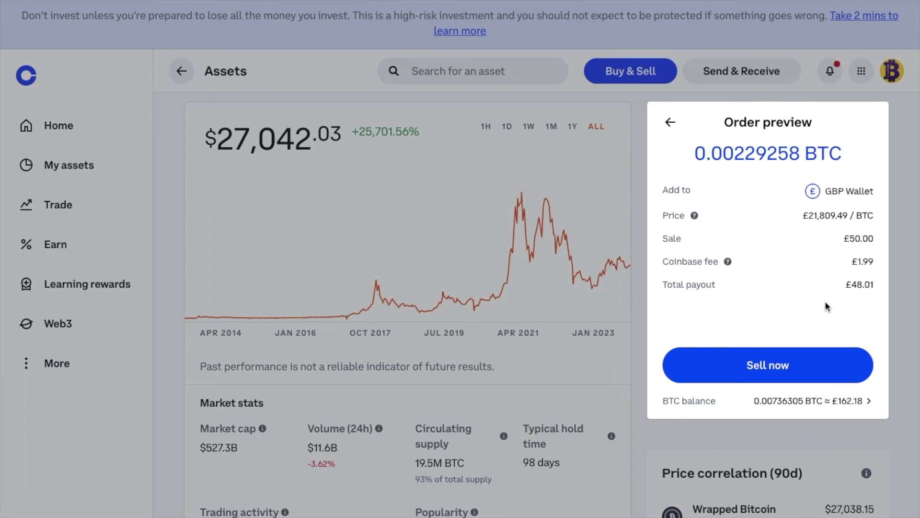
pyautogui.click(810, 371)
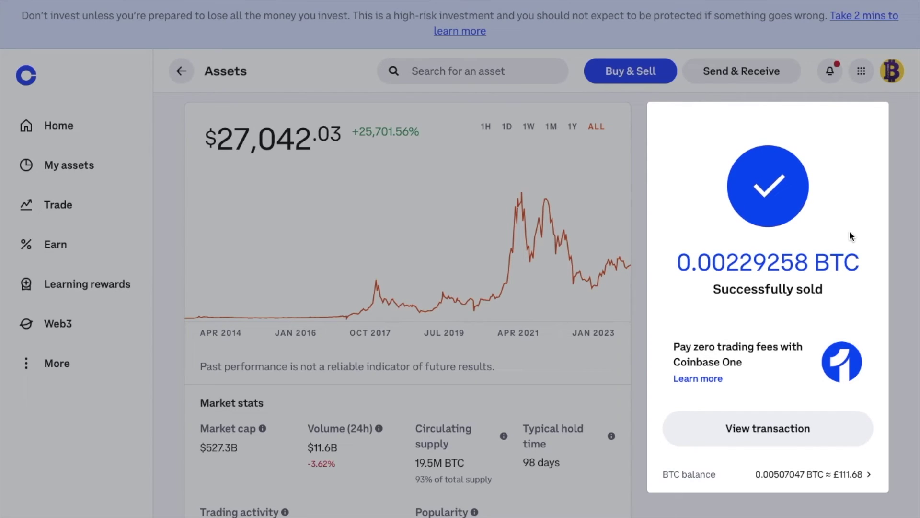
# Step: Dismiss the sale confirmation and open the British Pound wallet from My assets
pyautogui.click(905, 249)
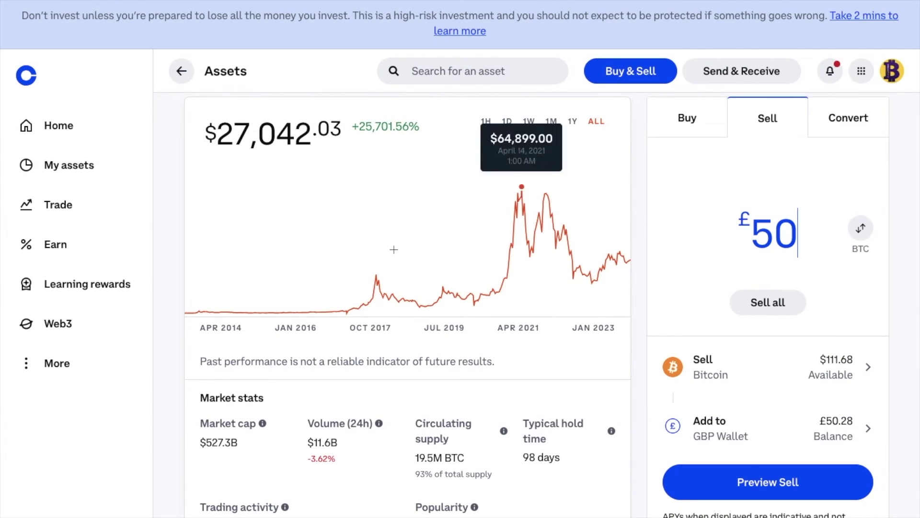
pyautogui.click(86, 165)
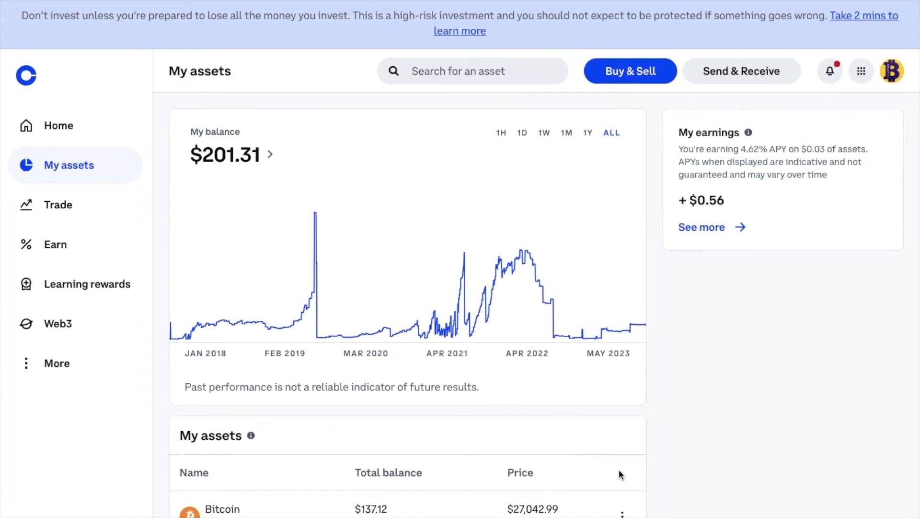
pyautogui.scroll(-6, 619, 475)
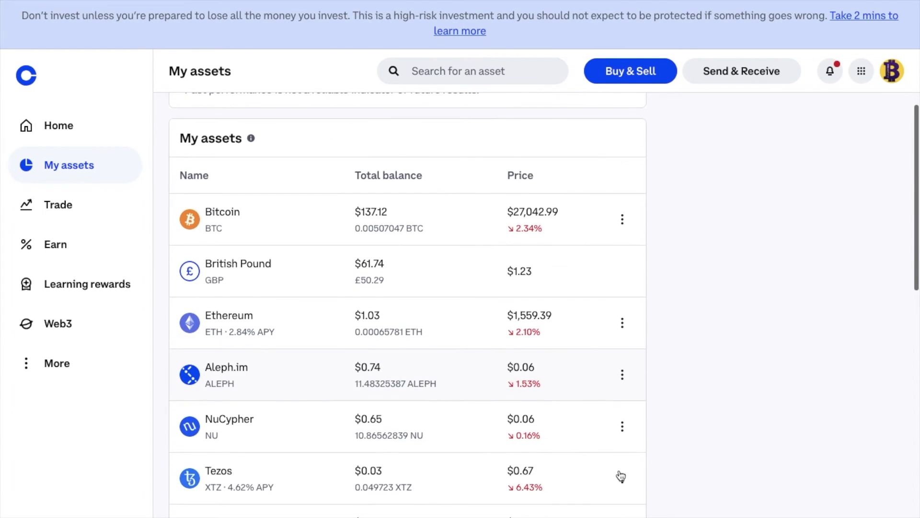
pyautogui.click(382, 294)
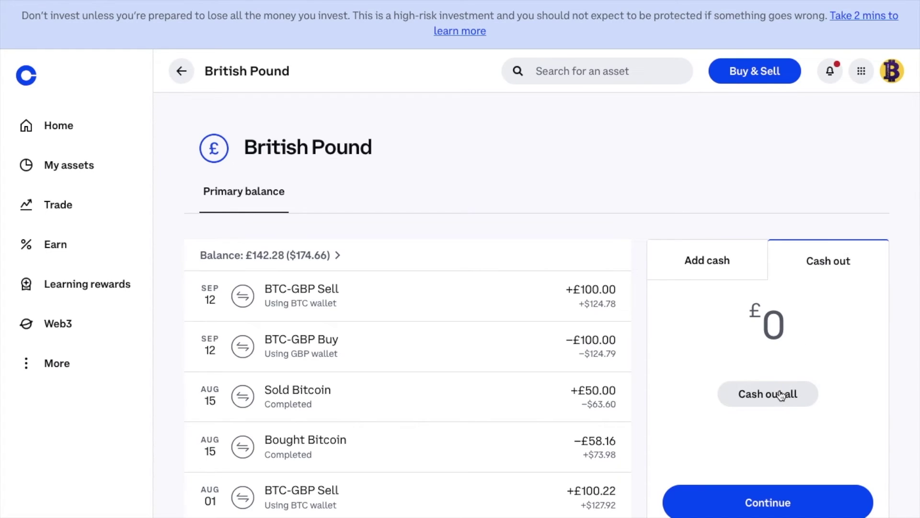
# Step: Enter a £50 cash-out amount and begin adding a new bank account destination
pyautogui.write('50')
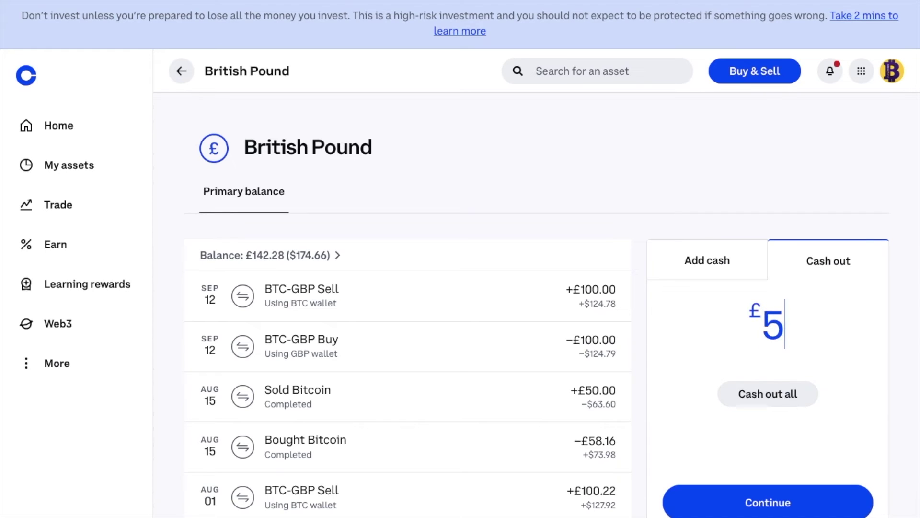
pyautogui.click(823, 504)
pyautogui.scroll(-3, 773, 395)
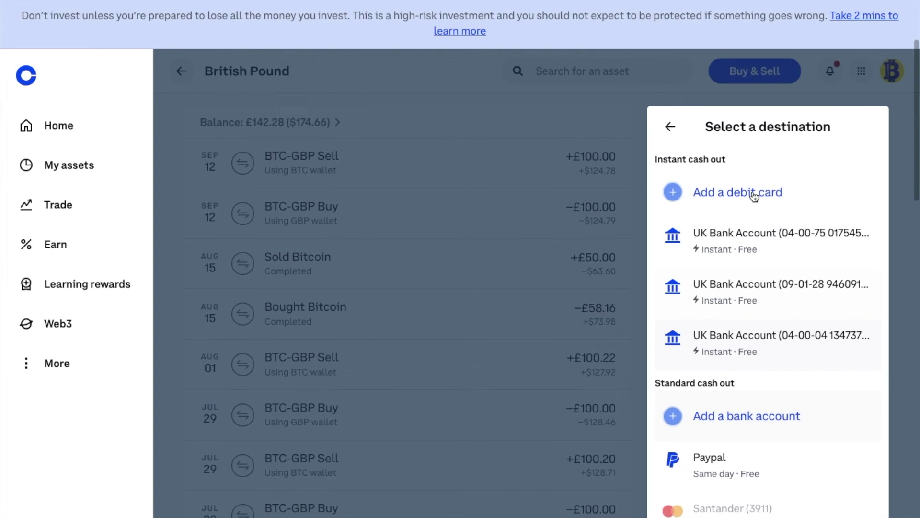
pyautogui.click(758, 411)
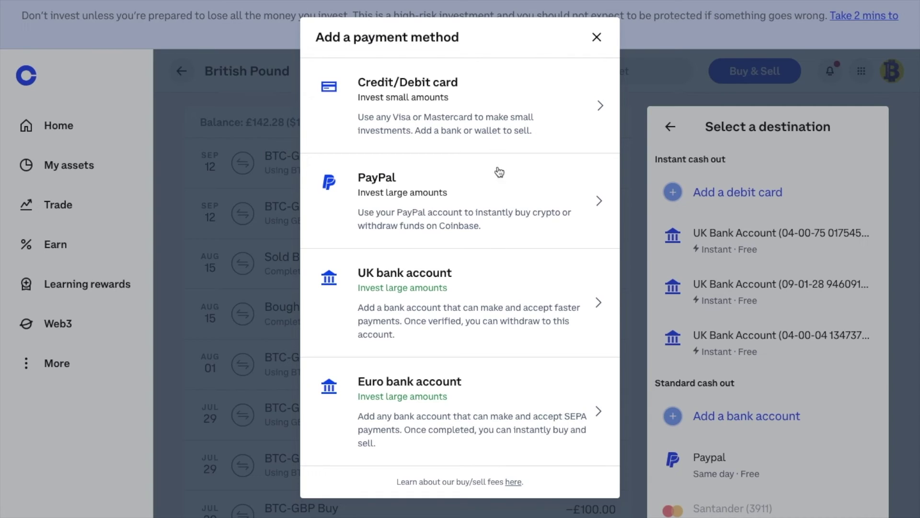
pyautogui.click(504, 337)
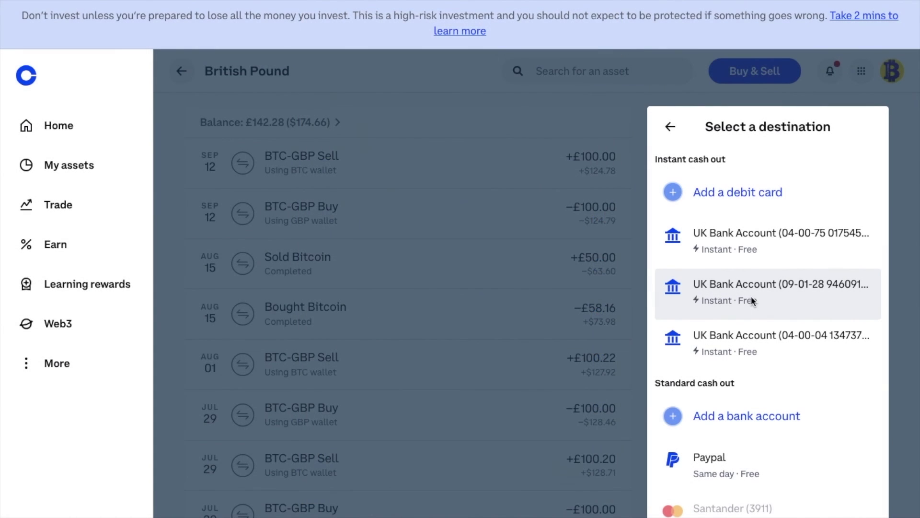
# Step: Preview and confirm the £50.00 cash-out to the UK bank account, instant and fee-free
pyautogui.scroll(-2, 751, 300)
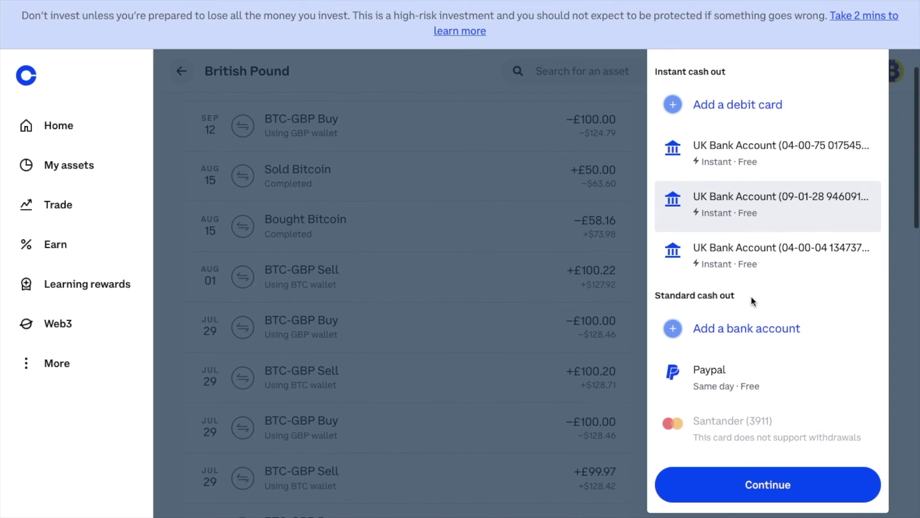
pyautogui.click(741, 485)
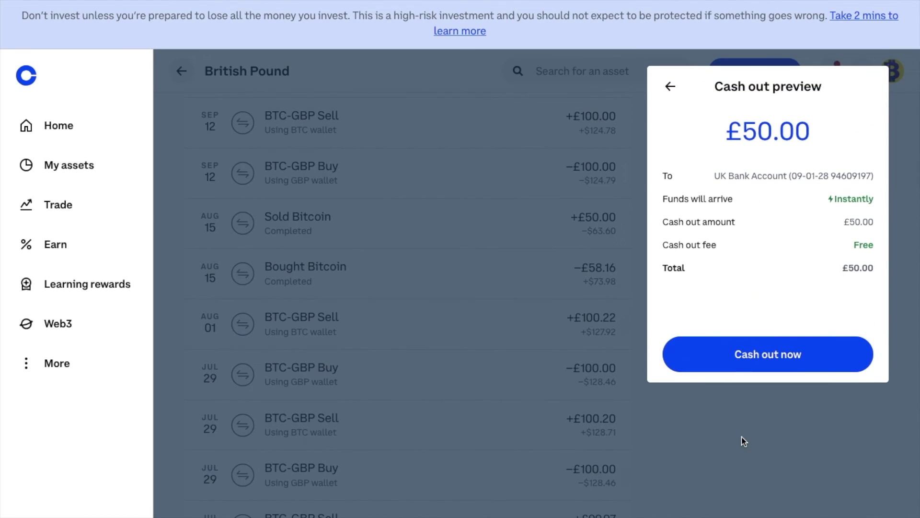
pyautogui.click(741, 369)
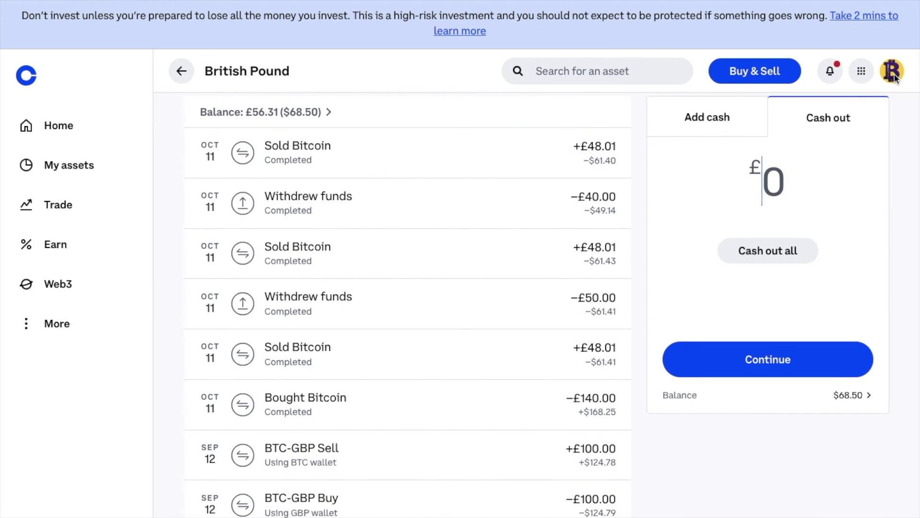
# Step: From Settings > Payment methods, start adding PayPal as a new payment method
pyautogui.click(895, 74)
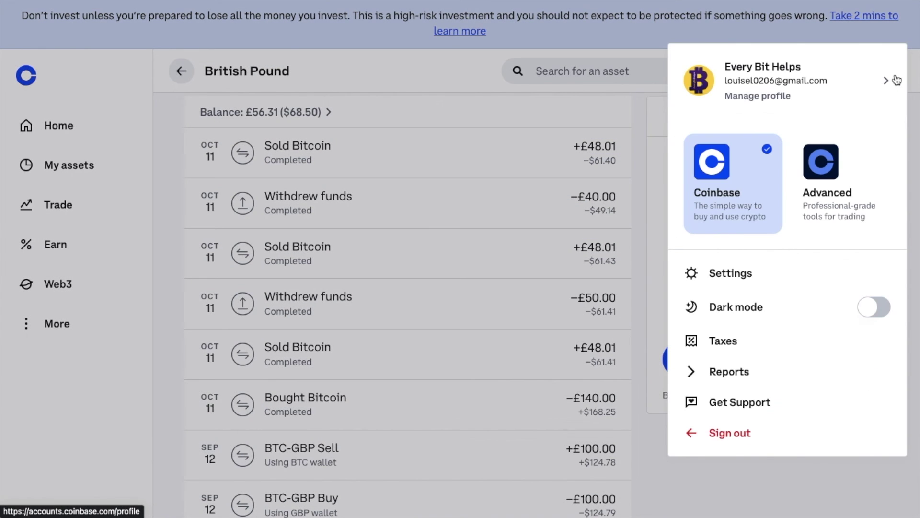
pyautogui.click(806, 271)
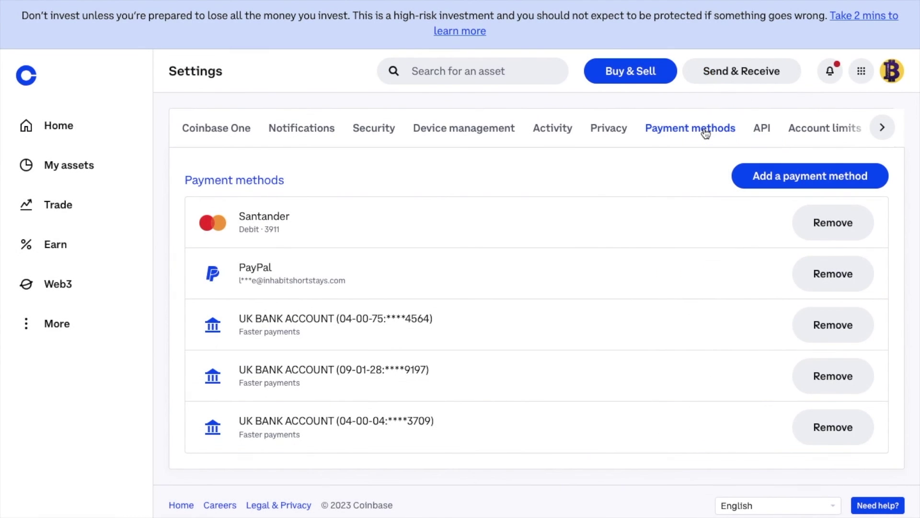
pyautogui.click(783, 177)
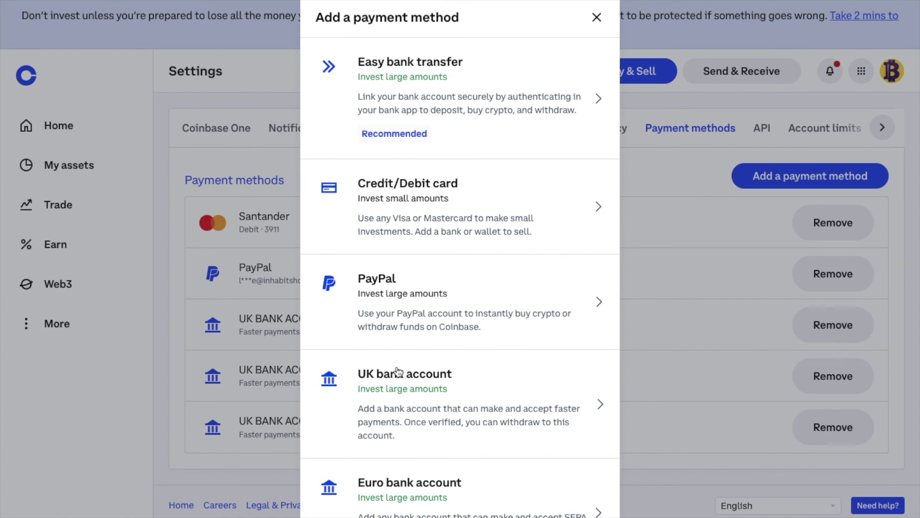
pyautogui.click(422, 332)
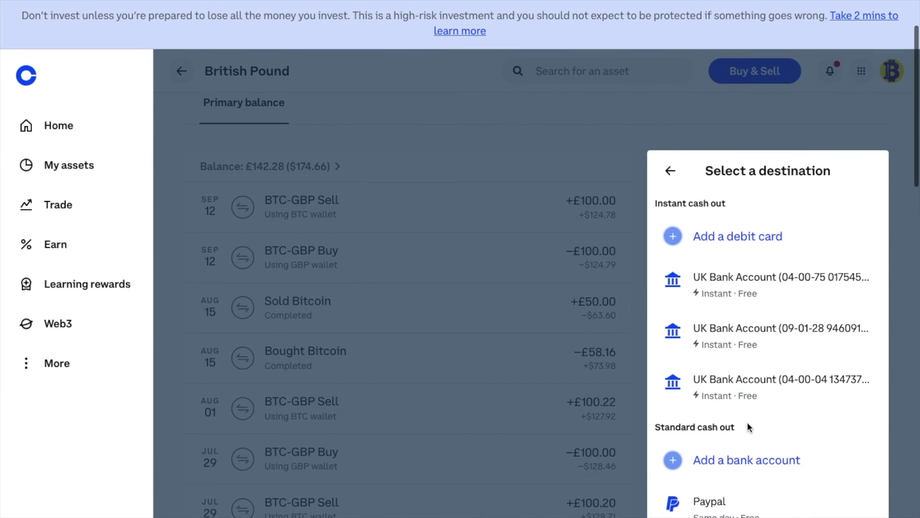
# Step: Preview the £40.00 PayPal cash-out, free and arriving Thursday 10/12/2023
pyautogui.scroll(-2, 747, 427)
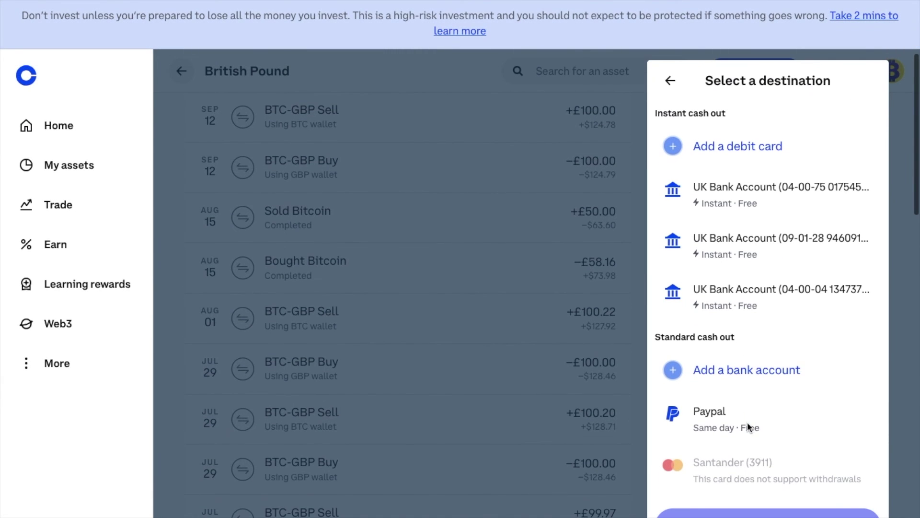
pyautogui.scroll(-2, 812, 443)
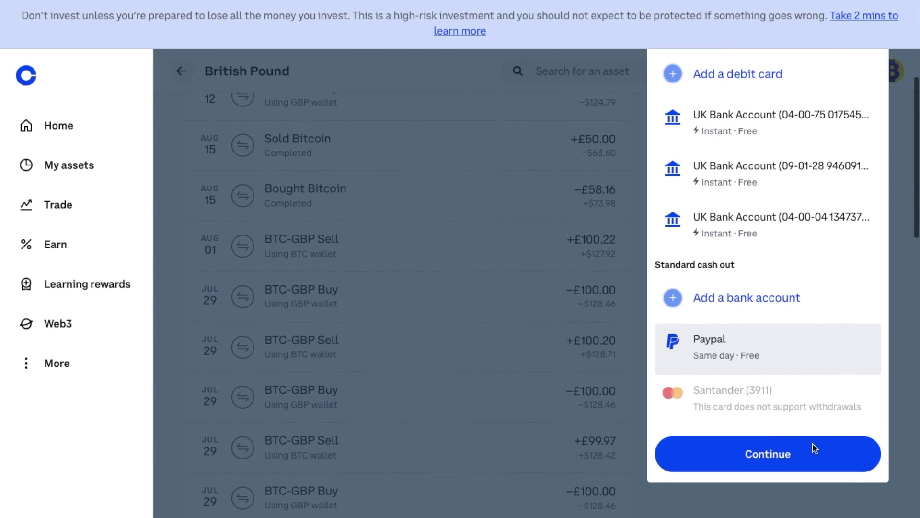
pyautogui.click(811, 466)
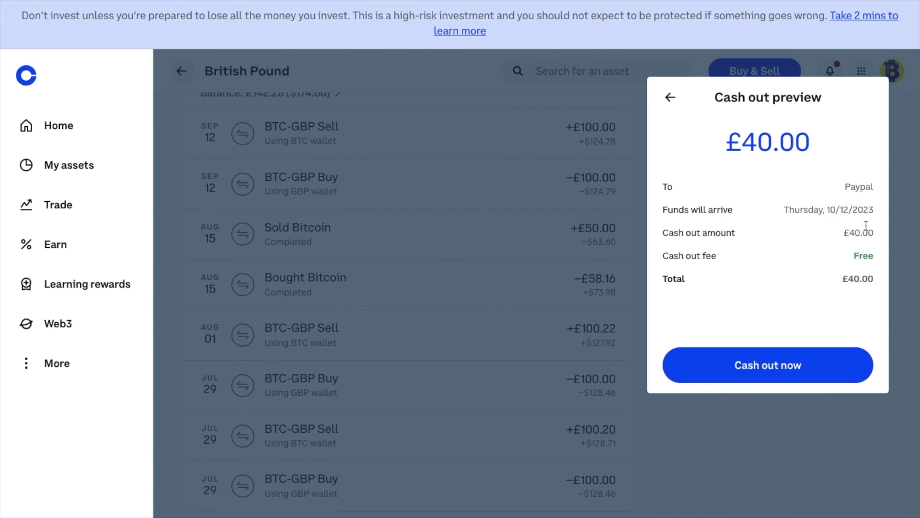